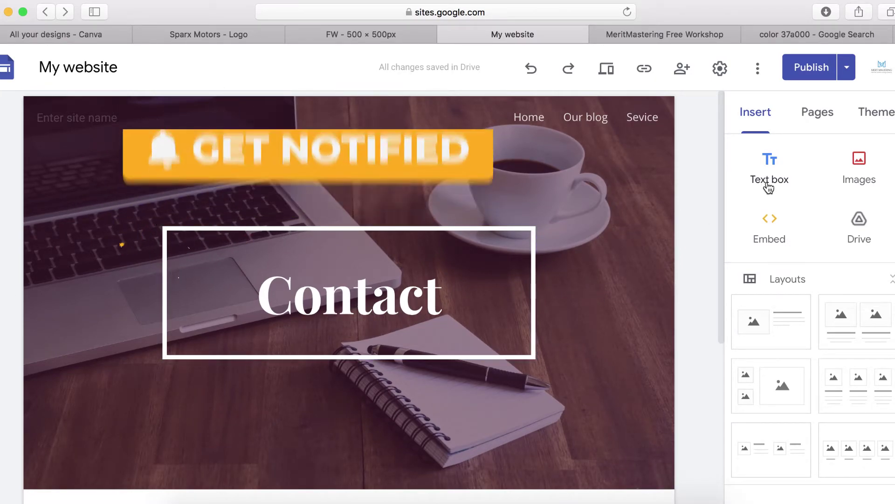
- Insert a text box below the Contact header, type 'Text' into it, and select the word
left_click(755, 117)
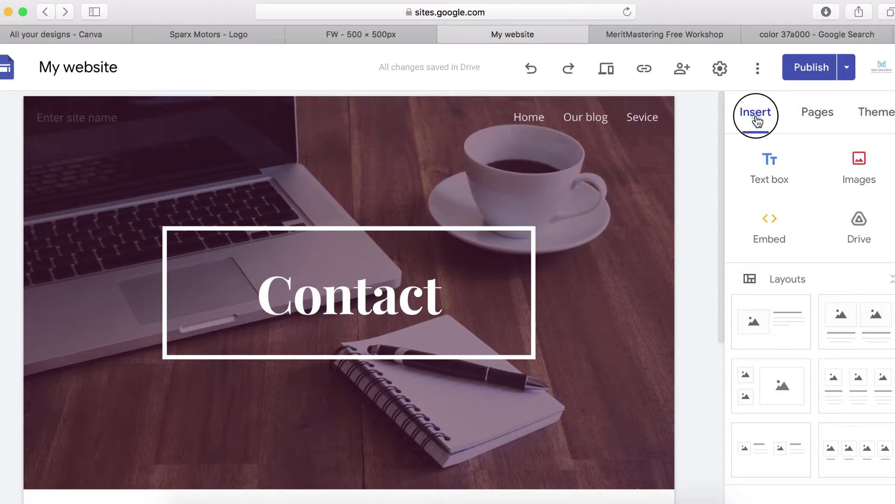
left_click(769, 176)
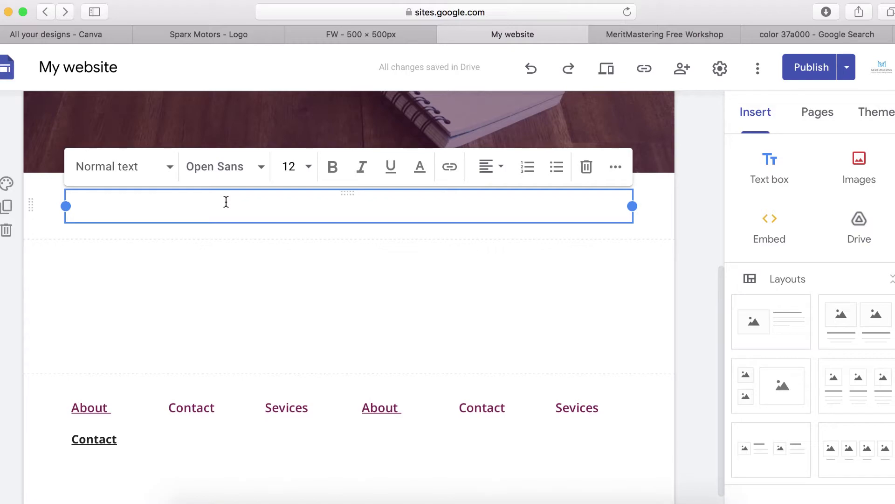
type("Text")
double_click(89, 209)
left_click(124, 210)
left_click(114, 209)
double_click(80, 209)
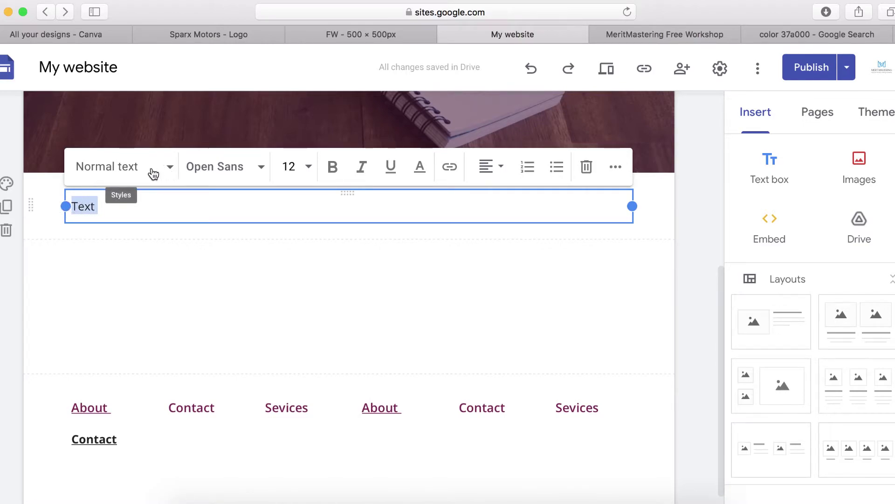
- Apply the Title style to 'Text' after trying Heading and Sub-heading
left_click(168, 171)
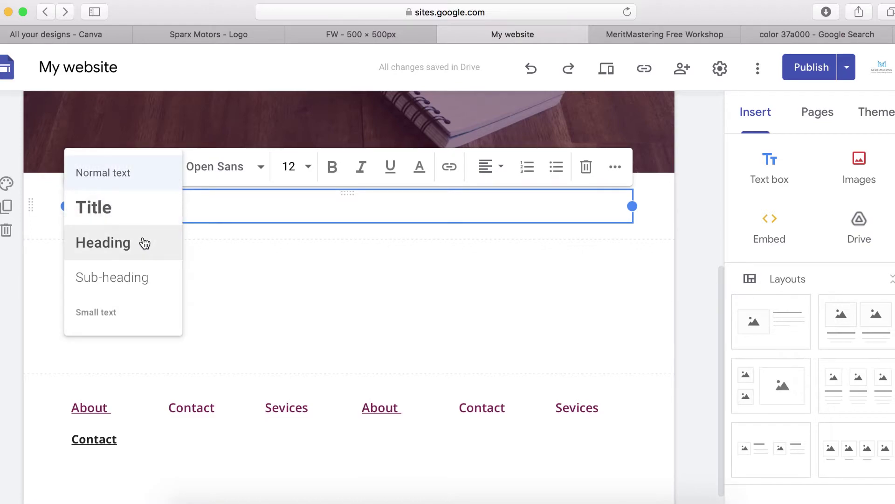
left_click(98, 208)
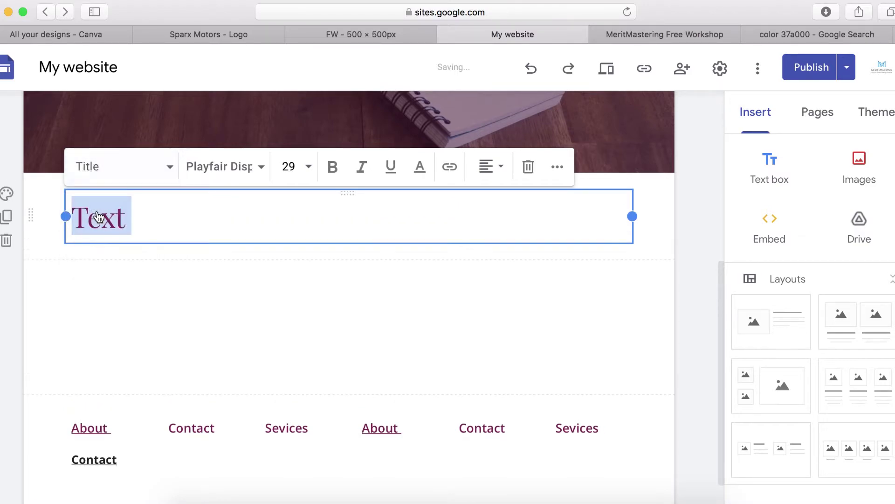
left_click(168, 173)
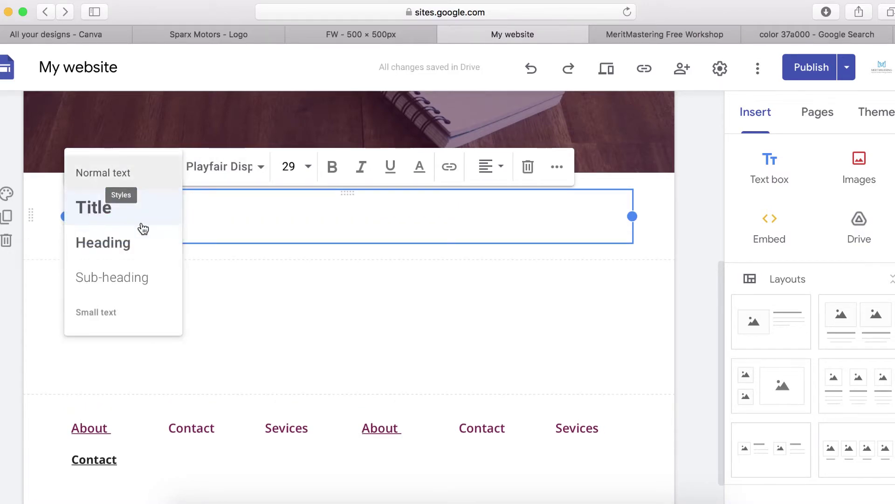
left_click(130, 249)
left_click(169, 174)
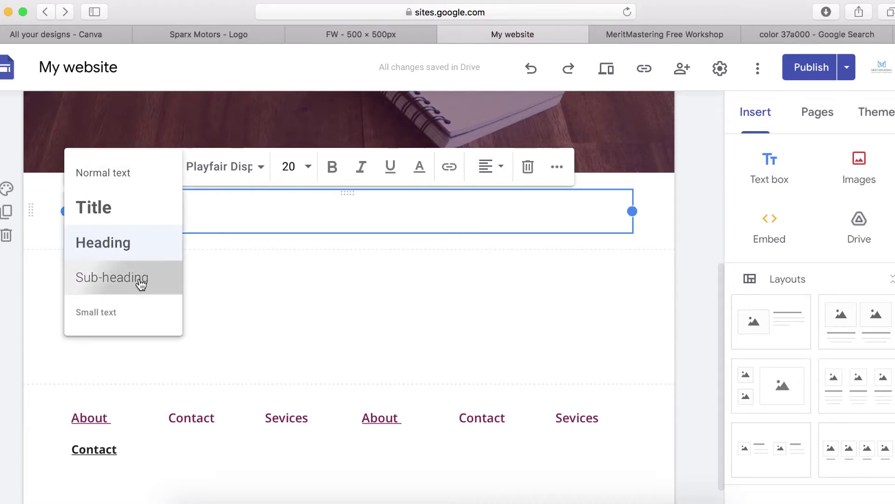
left_click(142, 275)
left_click(164, 173)
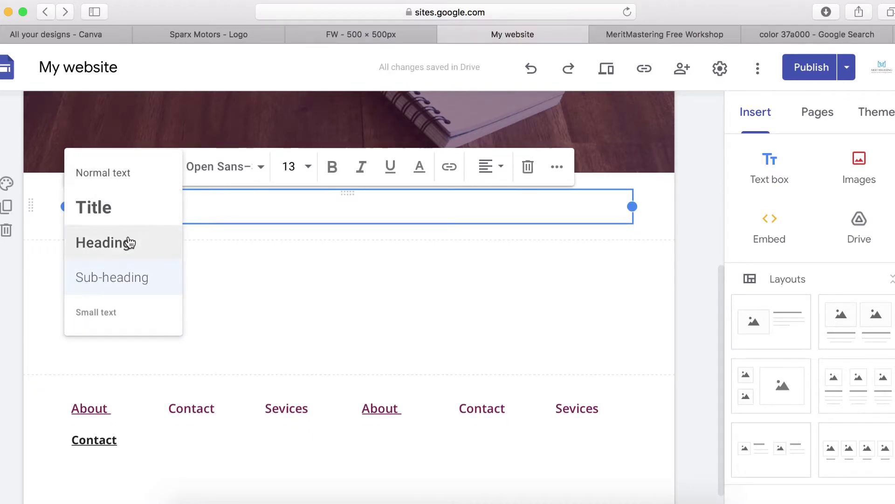
left_click(106, 210)
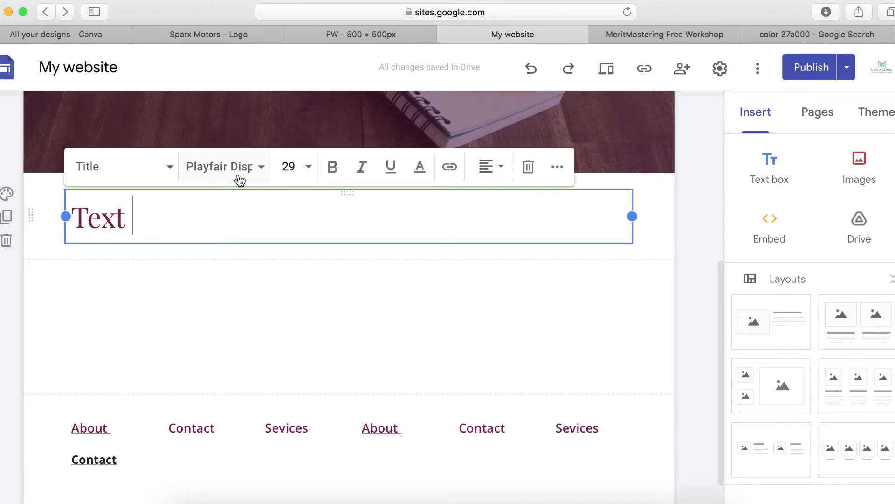
- Try changing the font of 'Text' to Impact
left_click(260, 169)
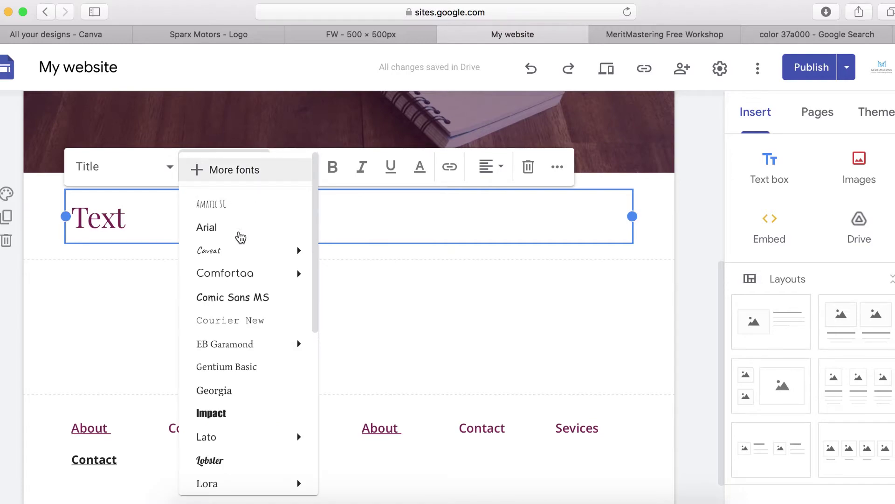
scroll(234, 340, "down", 2)
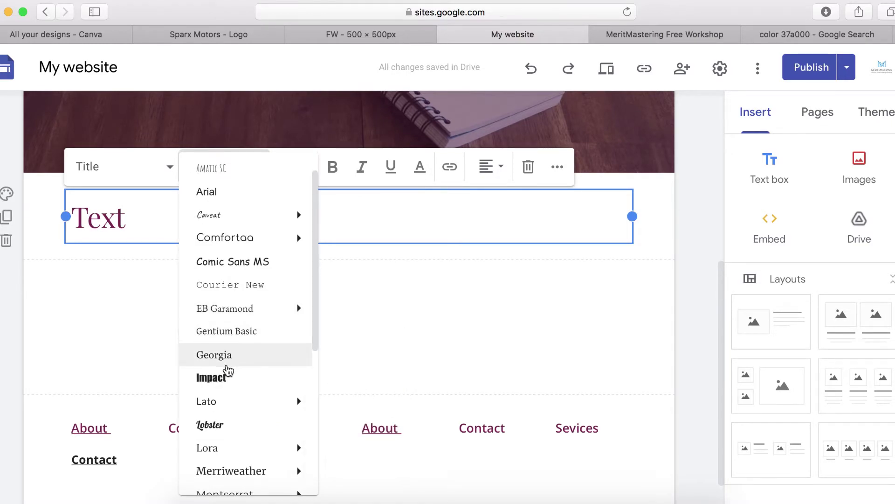
left_click(216, 379)
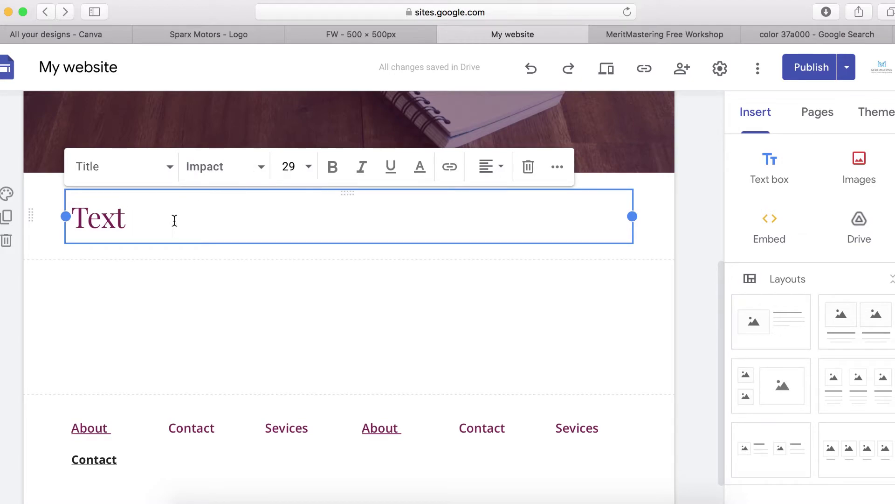
- Set the word 'Text' to font size 30, then select all the box's text
left_click(309, 169)
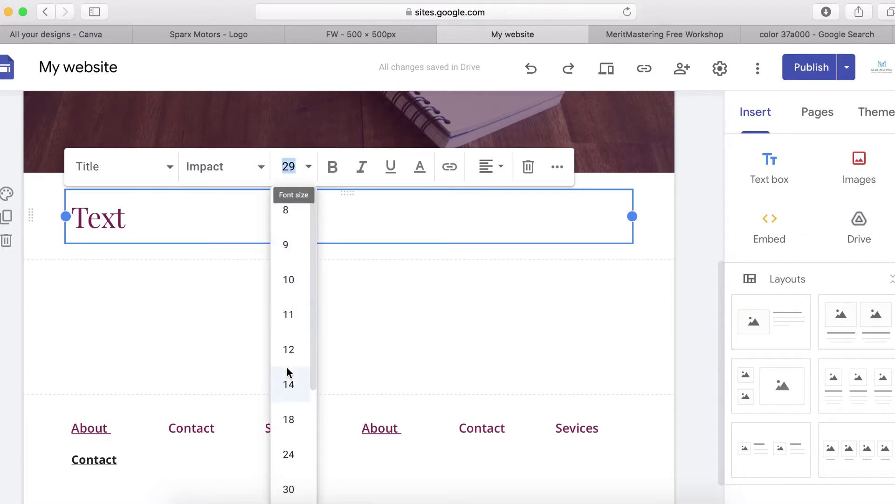
scroll(292, 399, "down", 3)
left_click(289, 351)
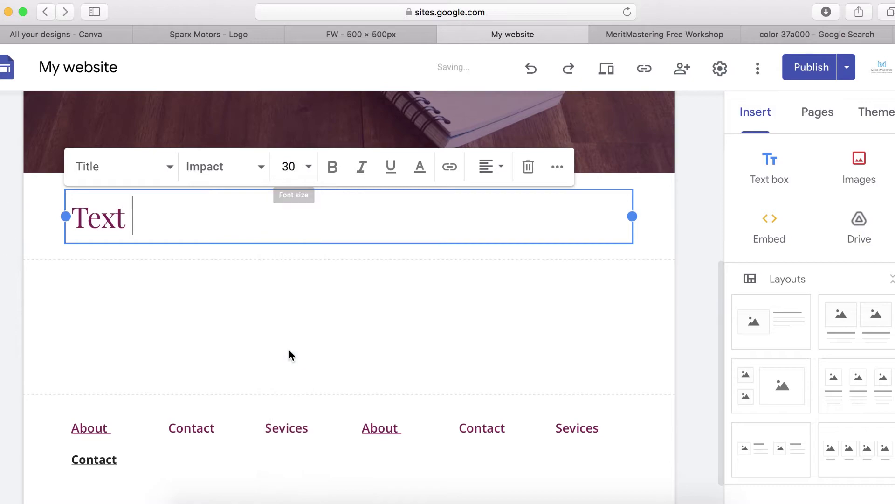
double_click(99, 218)
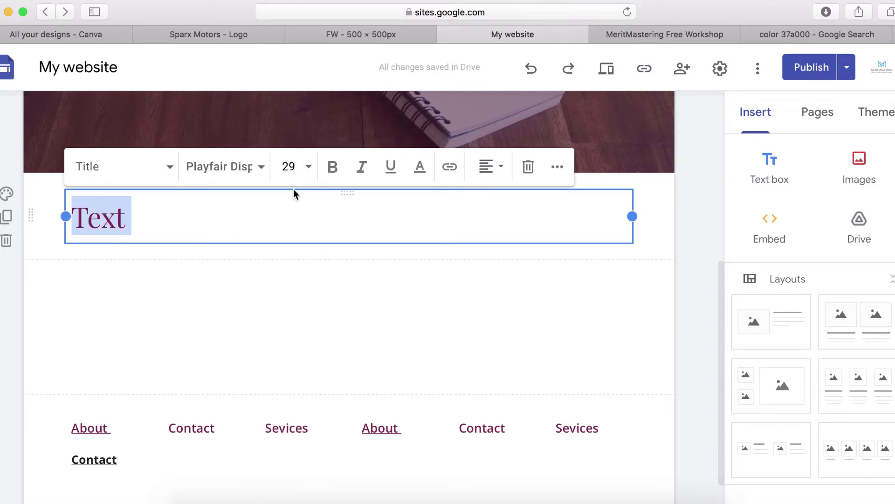
left_click(309, 169)
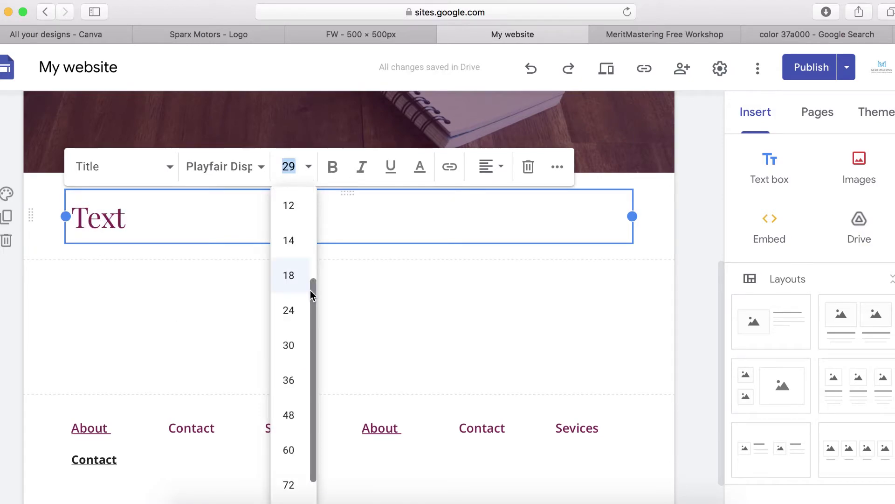
left_click(290, 346)
left_click(141, 228)
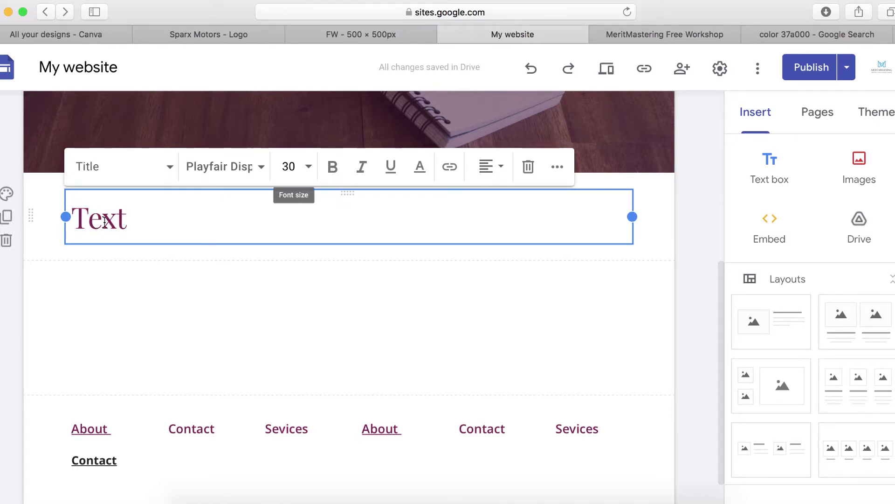
key("super+a")
- Make the word 'Text' bold and italic
left_click(332, 166)
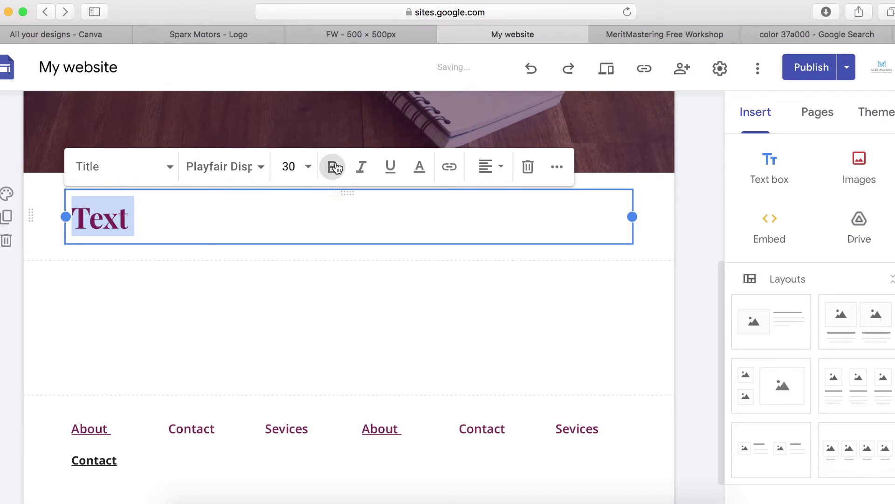
left_click(361, 167)
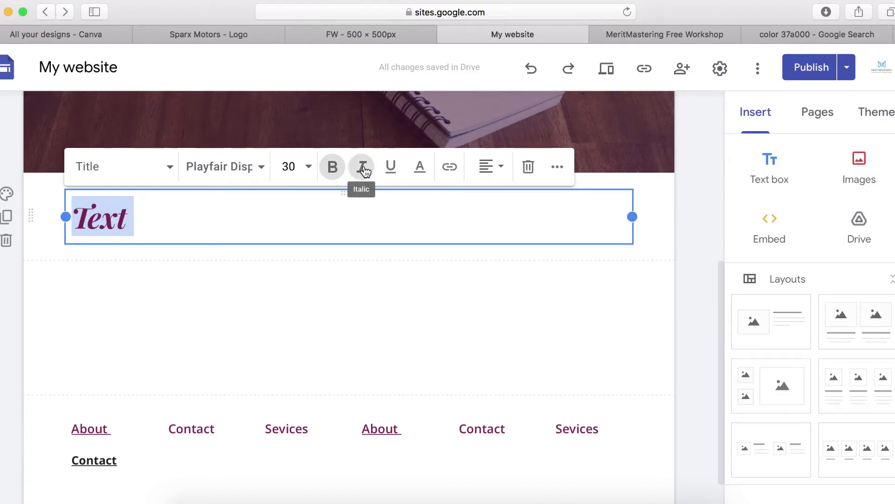
left_click(136, 223)
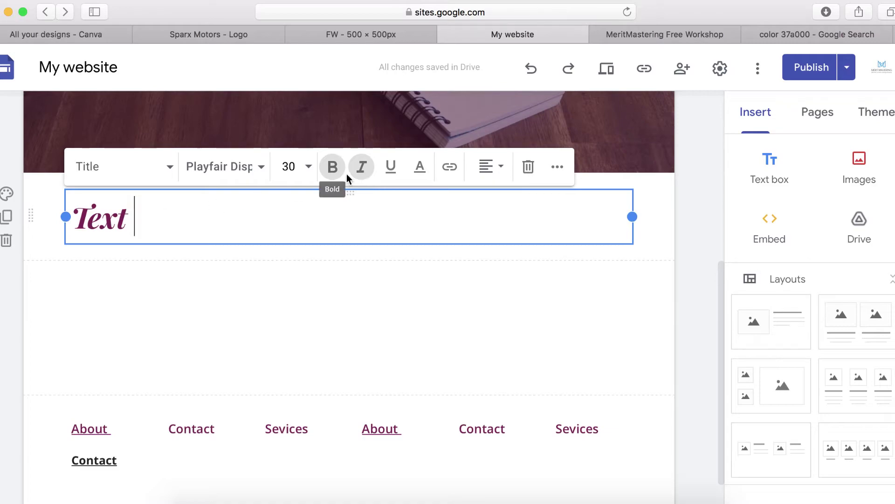
- Remove the italic from 'Text', underline it, and colour it bright green
double_click(118, 216)
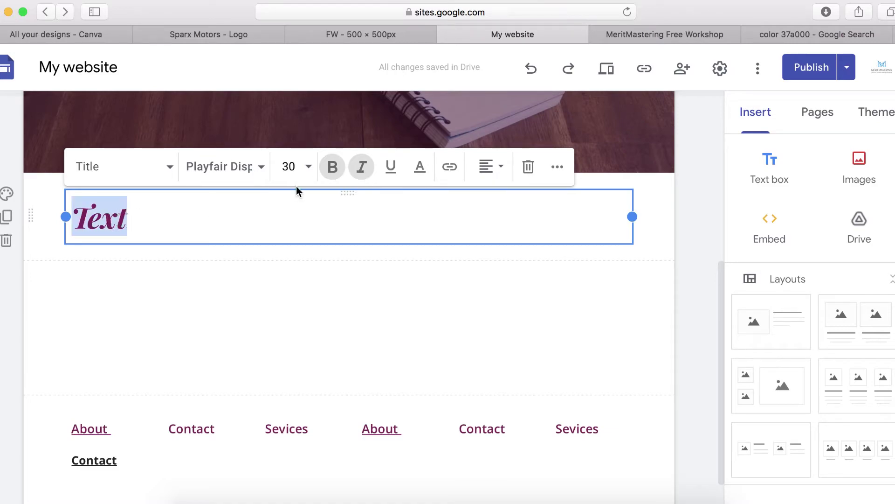
left_click(362, 166)
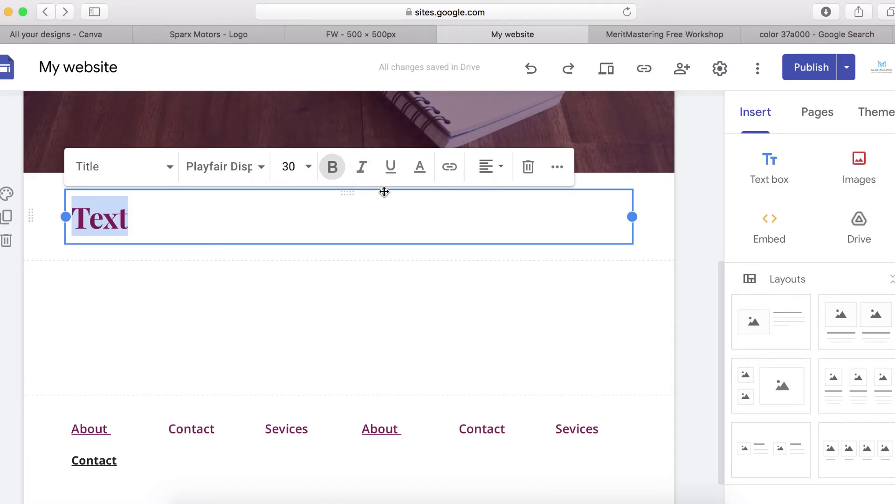
left_click(392, 174)
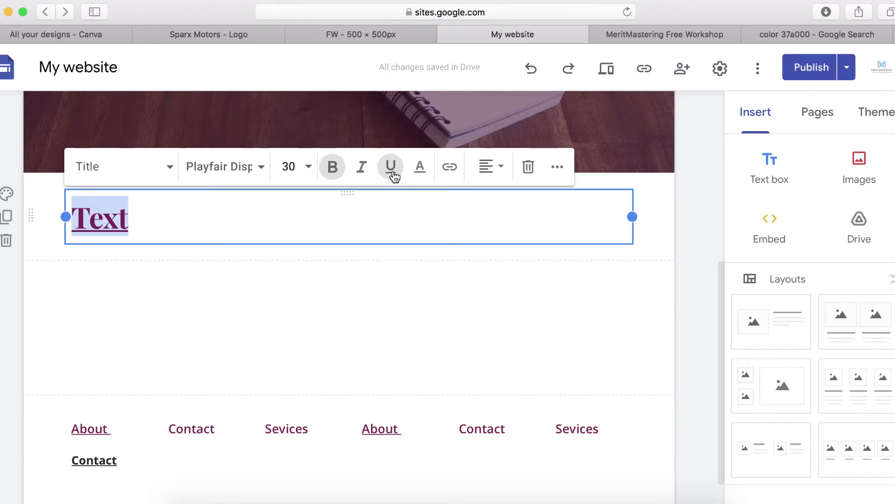
left_click(423, 175)
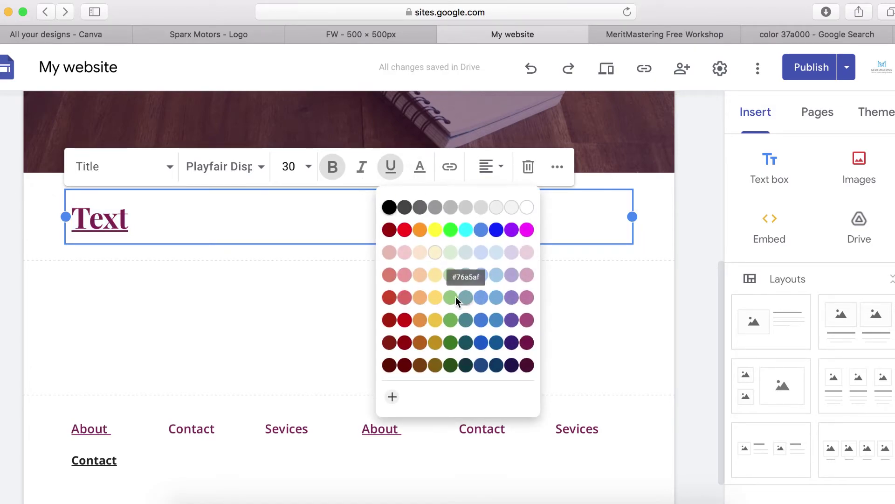
left_click(451, 230)
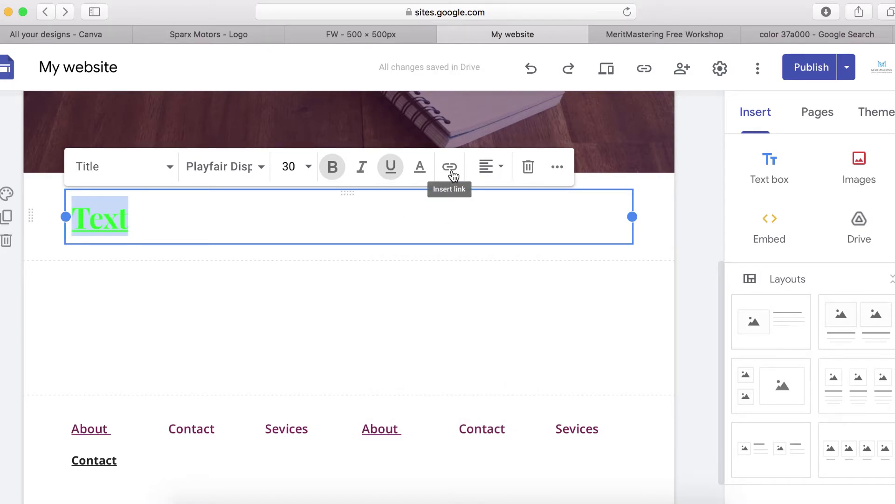
- Colour 'Text' black and link it to the Home page under This site
left_click(420, 167)
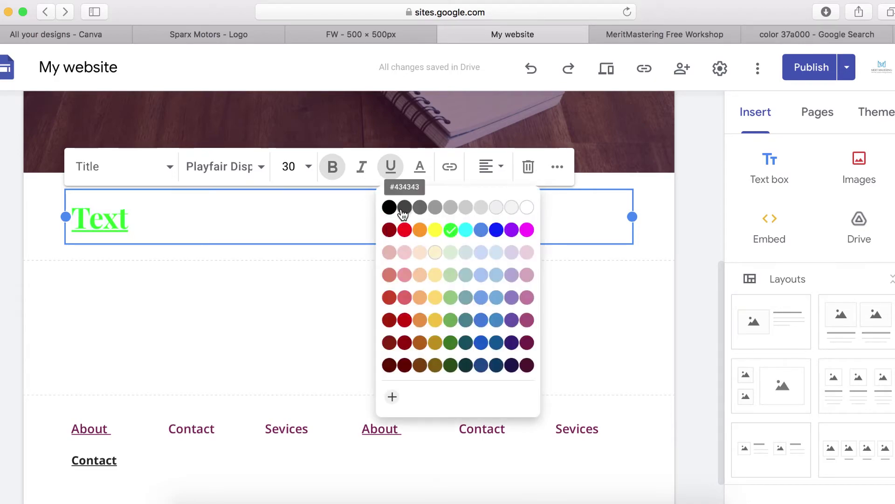
left_click(389, 206)
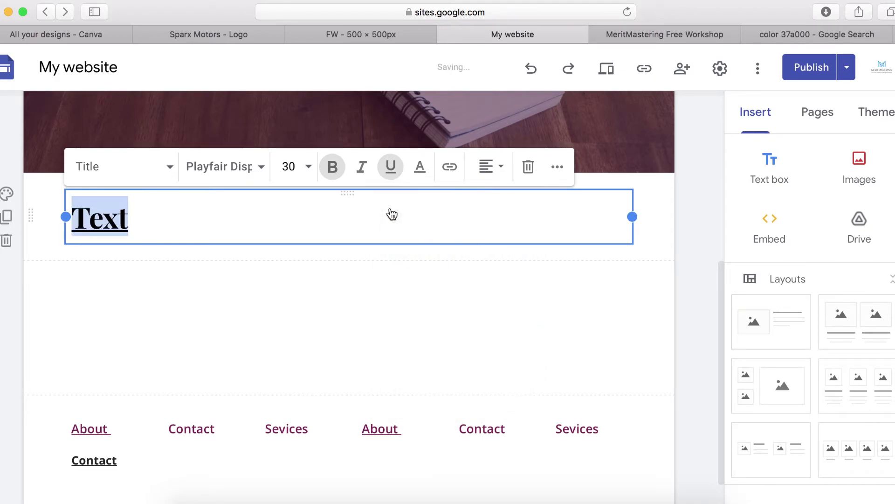
left_click(451, 169)
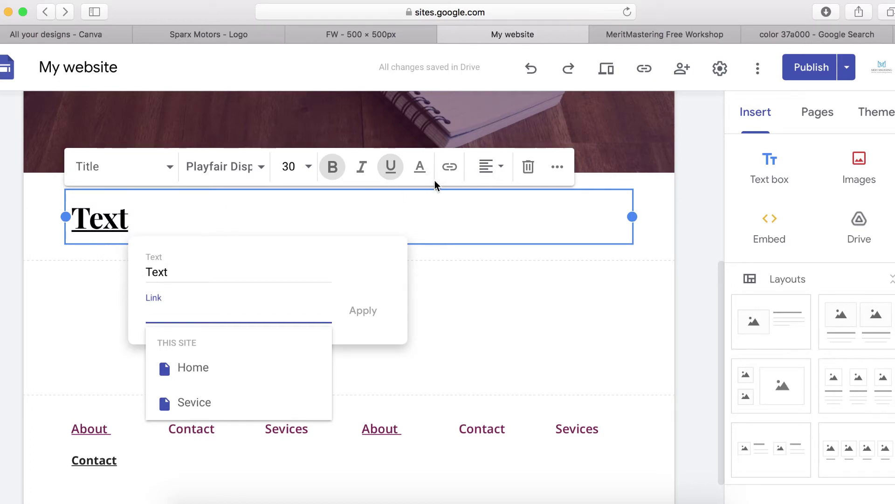
left_click(195, 373)
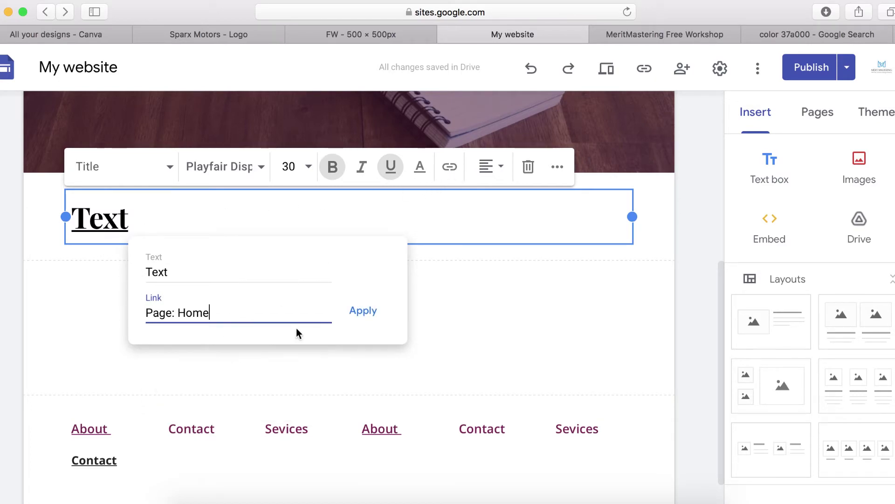
left_click(363, 311)
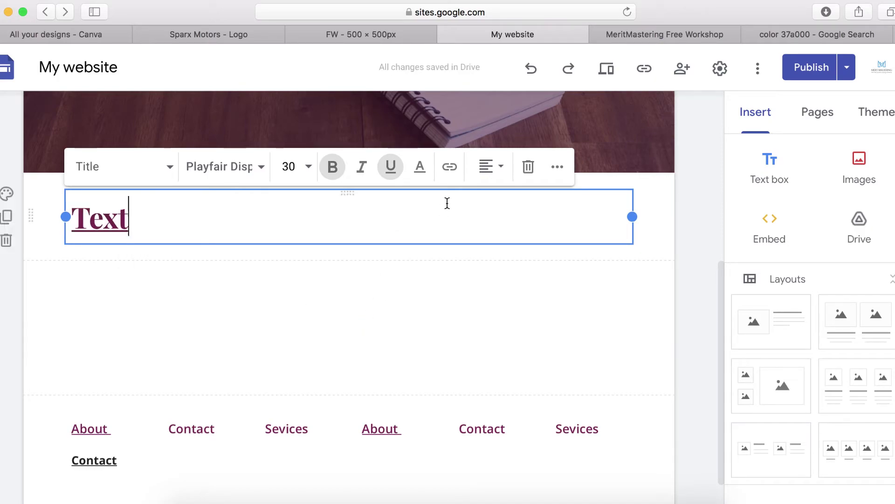
- Center-align the word 'Text' within its text box
left_click(498, 167)
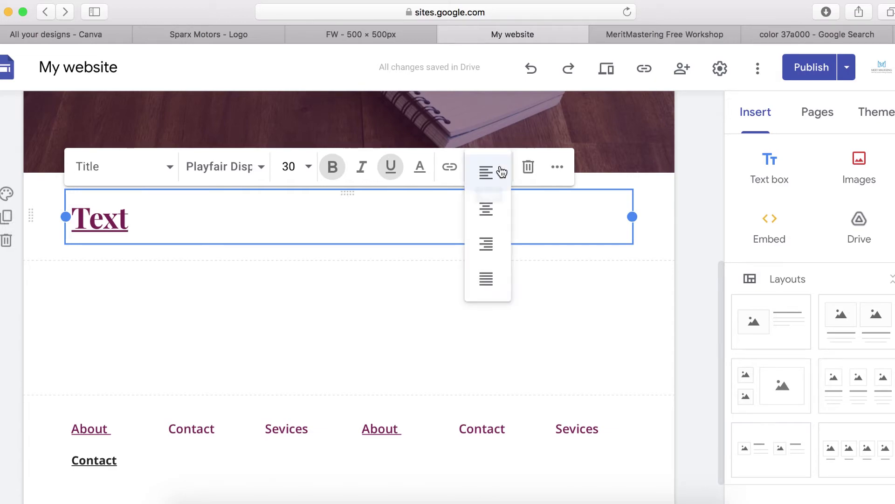
double_click(104, 225)
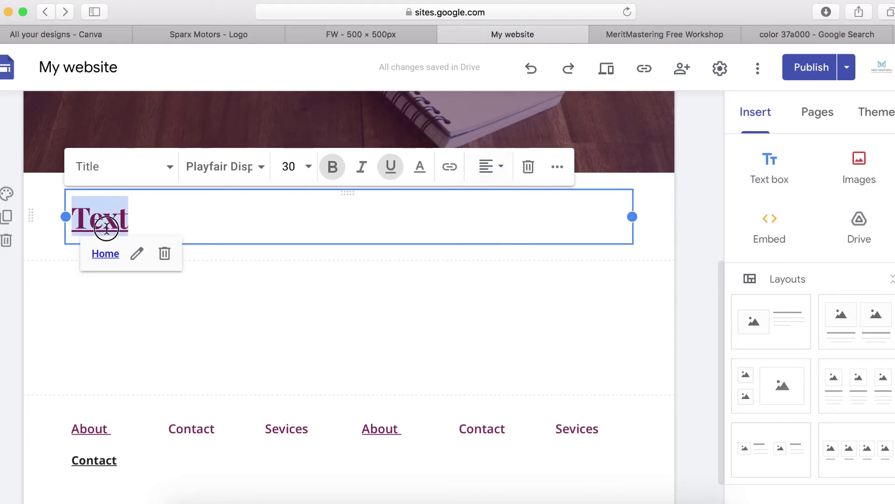
left_click(501, 170)
left_click(489, 213)
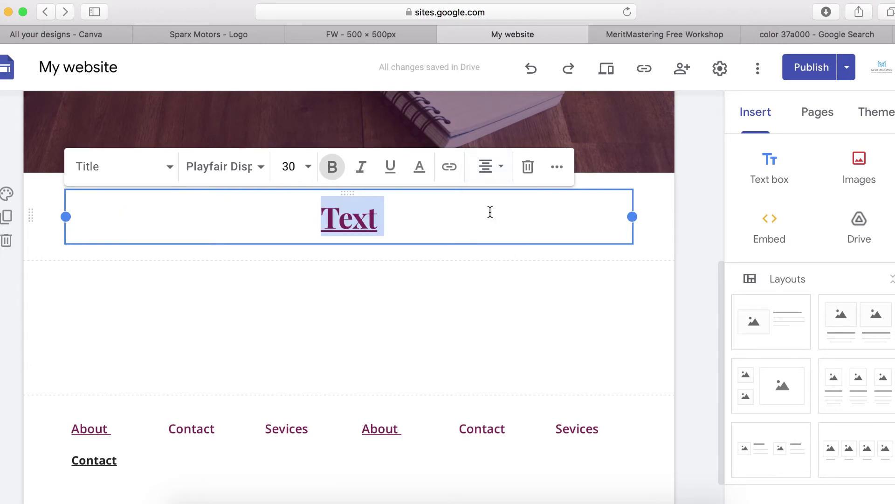
left_click(493, 167)
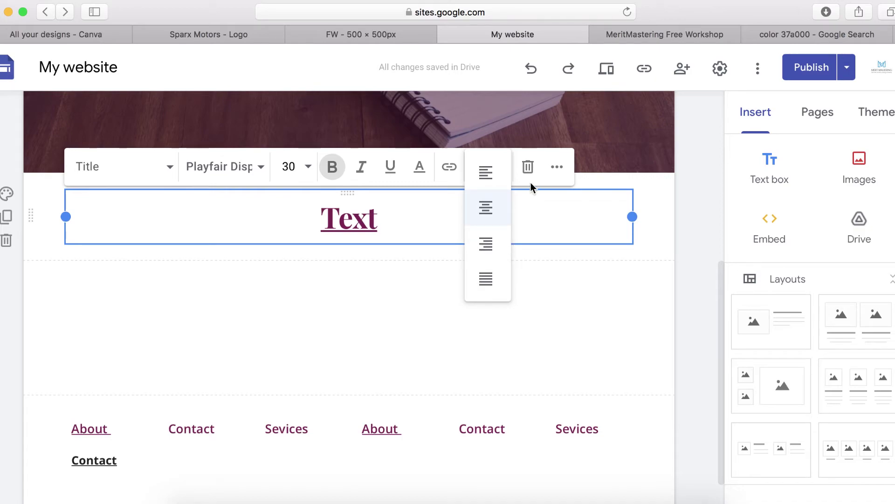
left_click(547, 225)
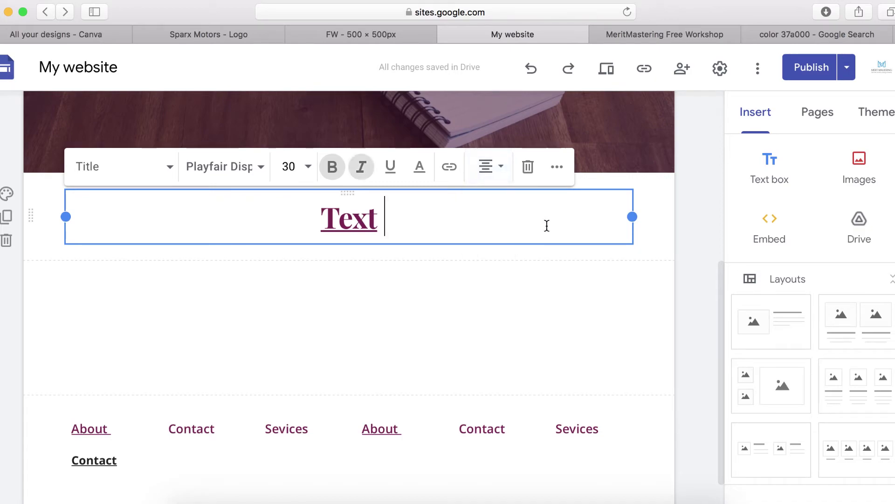
left_click(557, 167)
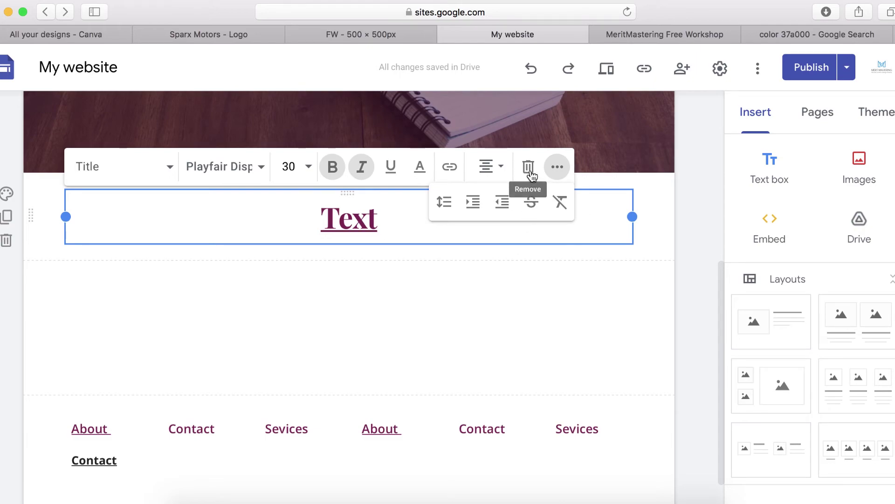
double_click(384, 223)
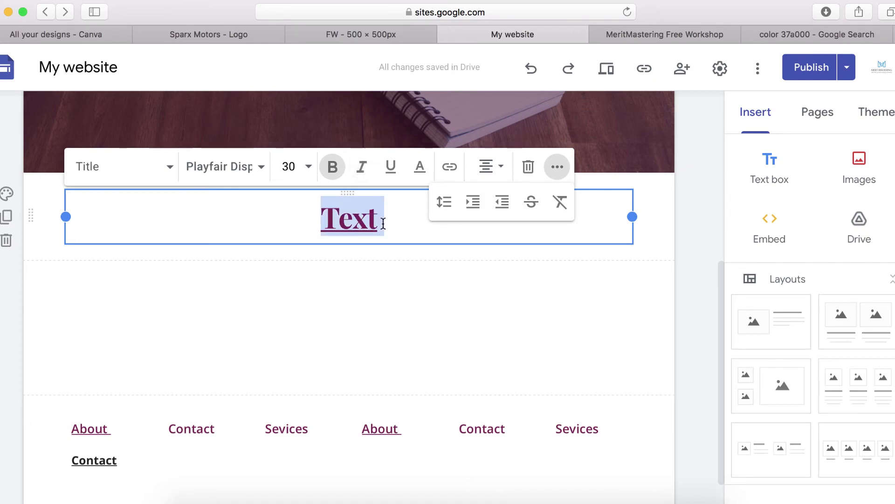
left_click(386, 225)
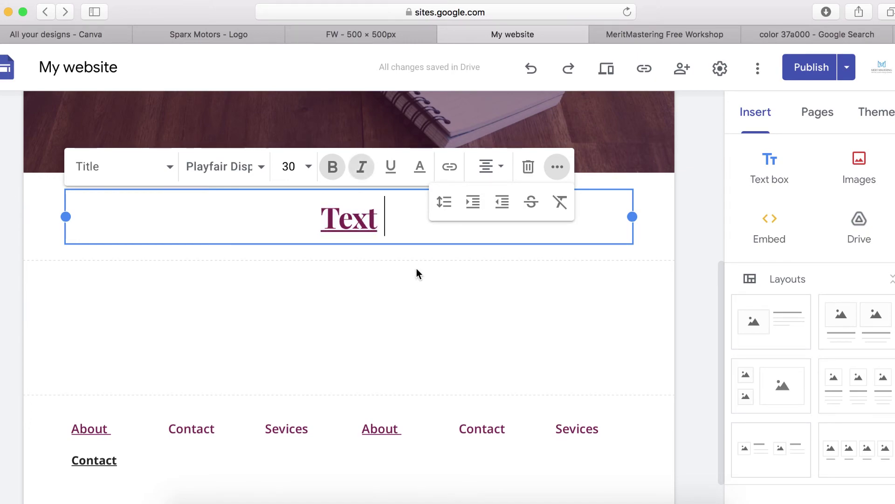
left_click(416, 268)
double_click(375, 223)
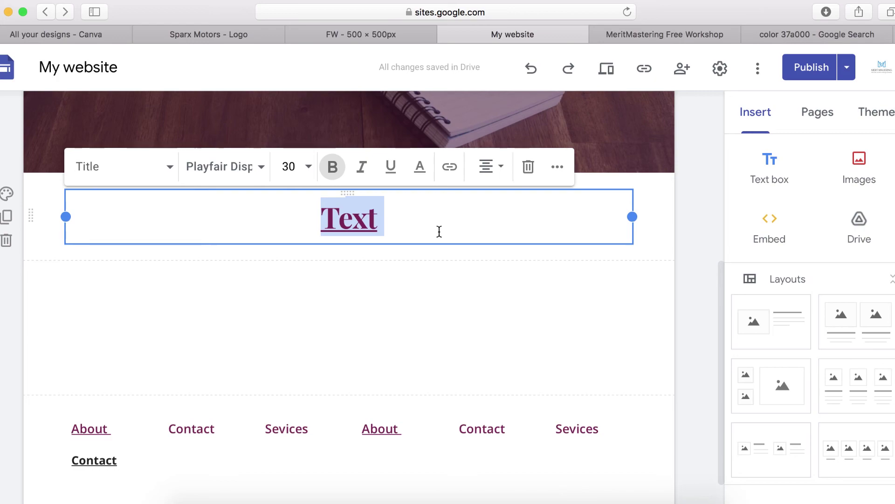
left_click(477, 226)
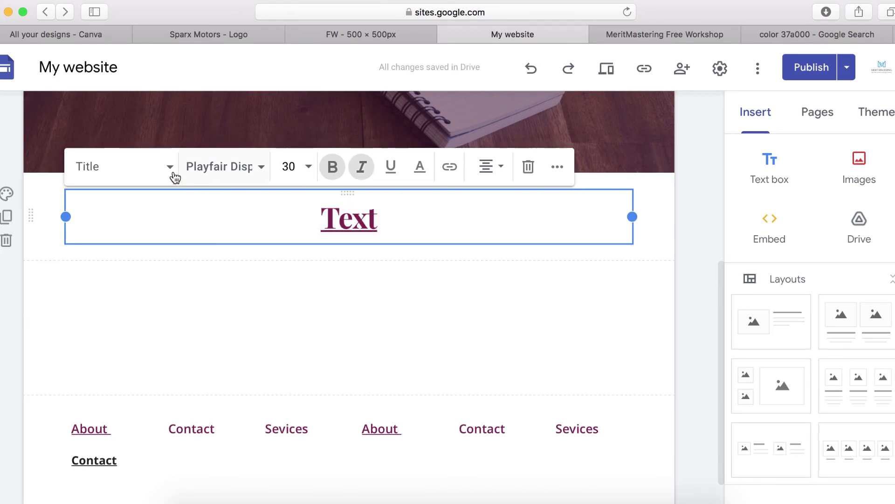